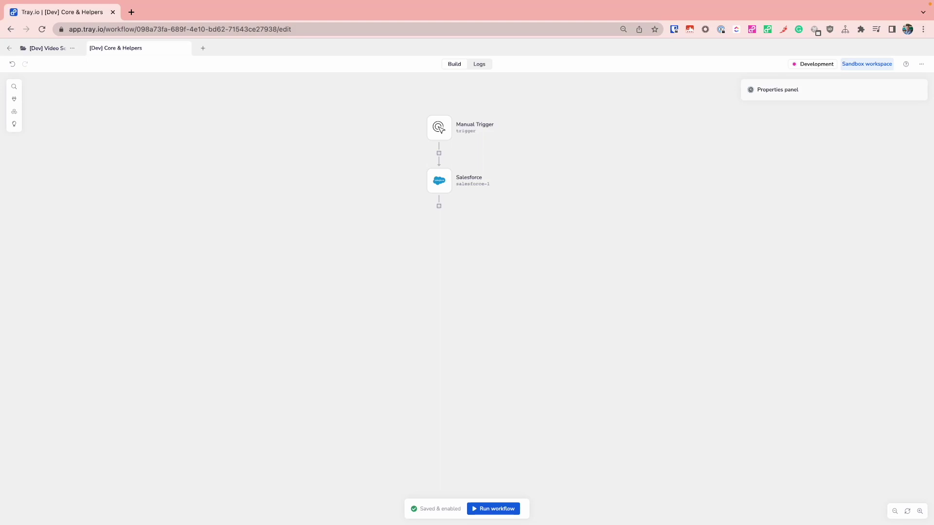
# Show the Core connectors list beside the Manual Trigger and Salesforce steps in '[Dev] Core & Helpers'.
pyautogui.click(14, 99)
pyautogui.click(36, 103)
pyautogui.click(37, 105)
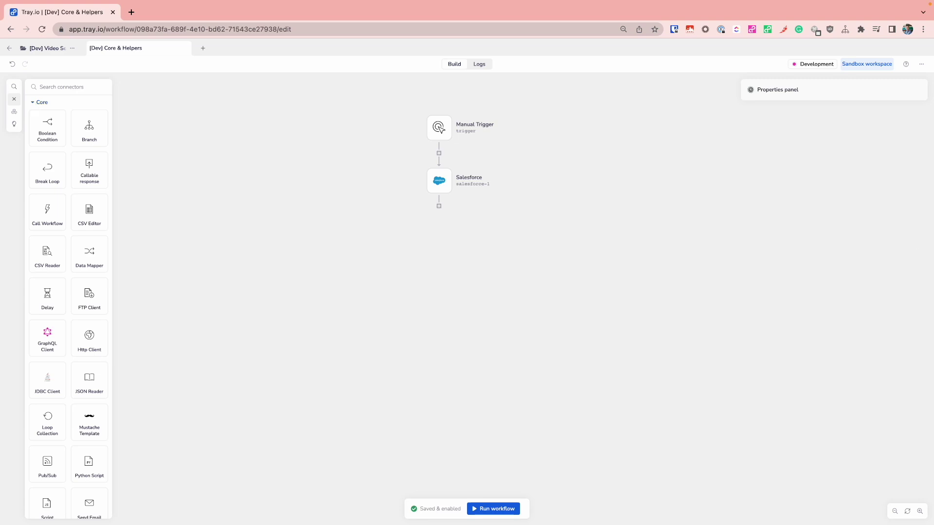
# Place a Boolean Condition step below Salesforce and begin editing its 1st Value.
pyautogui.moveTo(39, 130); pyautogui.dragTo(445, 211)
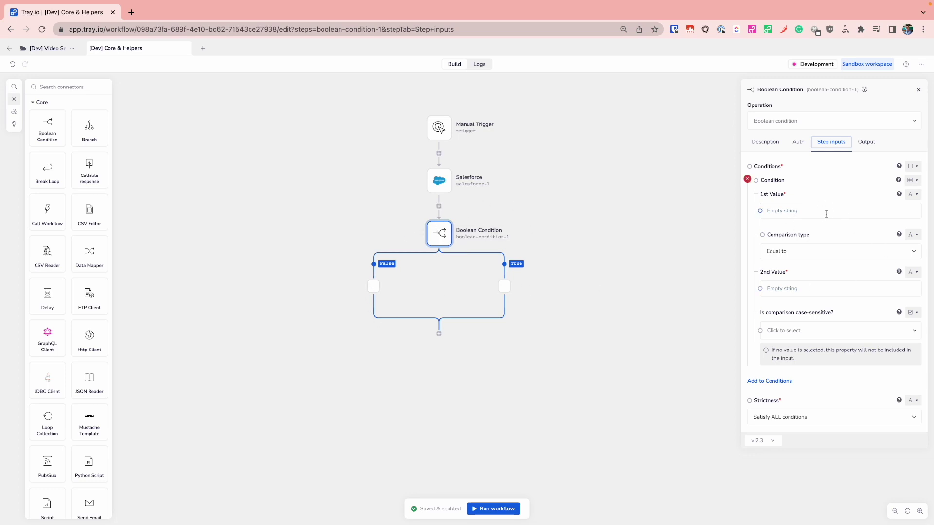
pyautogui.click(770, 210)
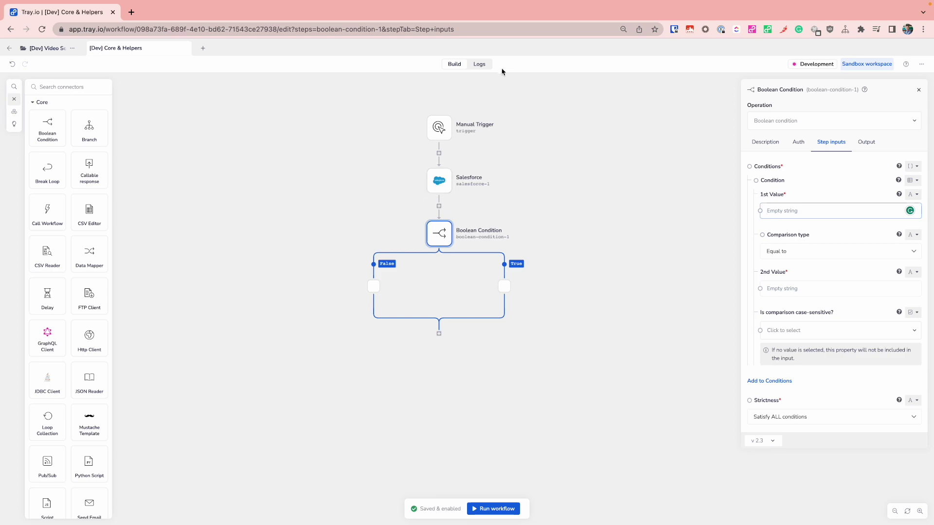
# Inspect the 17/04/2023 16:13:19 run's Salesforce output and find the first record's IsWon value.
pyautogui.click(479, 64)
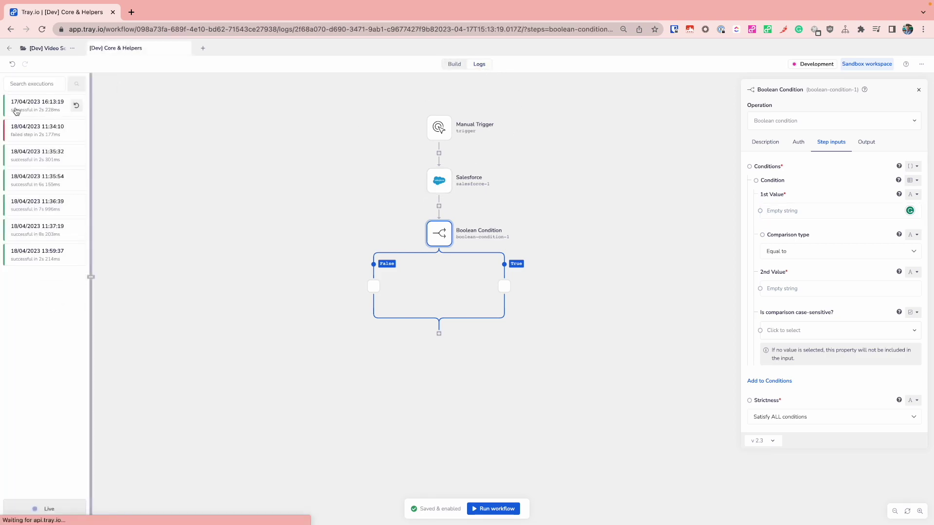
pyautogui.click(45, 108)
pyautogui.click(125, 134)
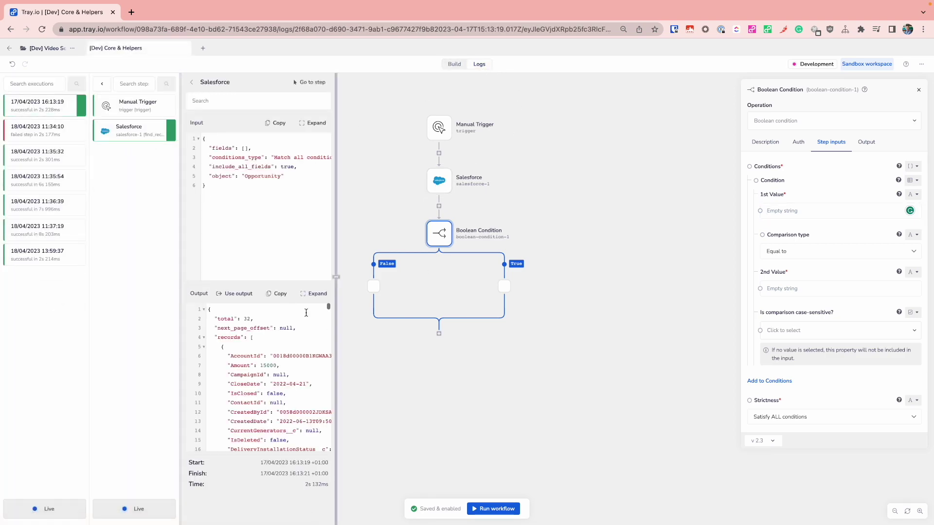
pyautogui.click(314, 294)
pyautogui.scroll(-5, 301, 306)
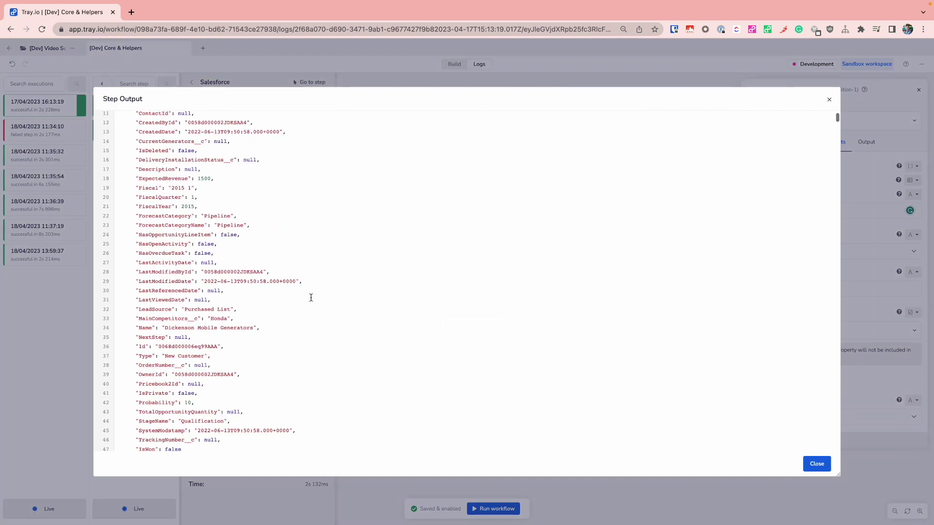
pyautogui.moveTo(138, 239); pyautogui.dragTo(192, 240)
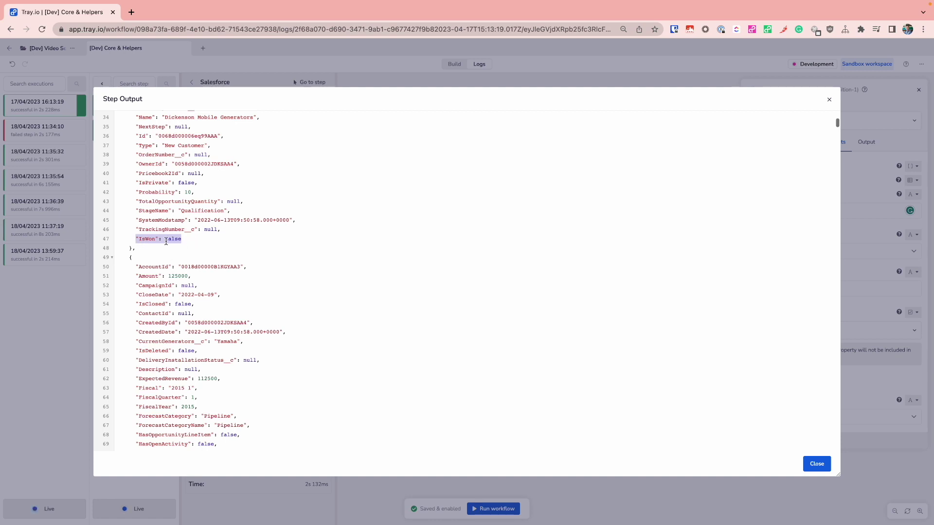
pyautogui.click(816, 464)
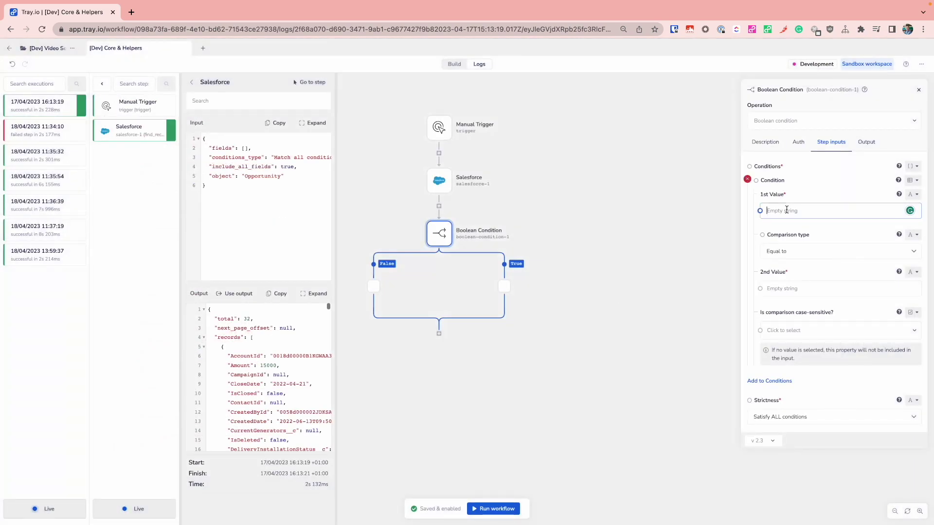
# Map the 1st Value to the Salesforce field $.steps.salesforce-1.records[0].IsWon.
pyautogui.moveTo(760, 210); pyautogui.dragTo(442, 187)
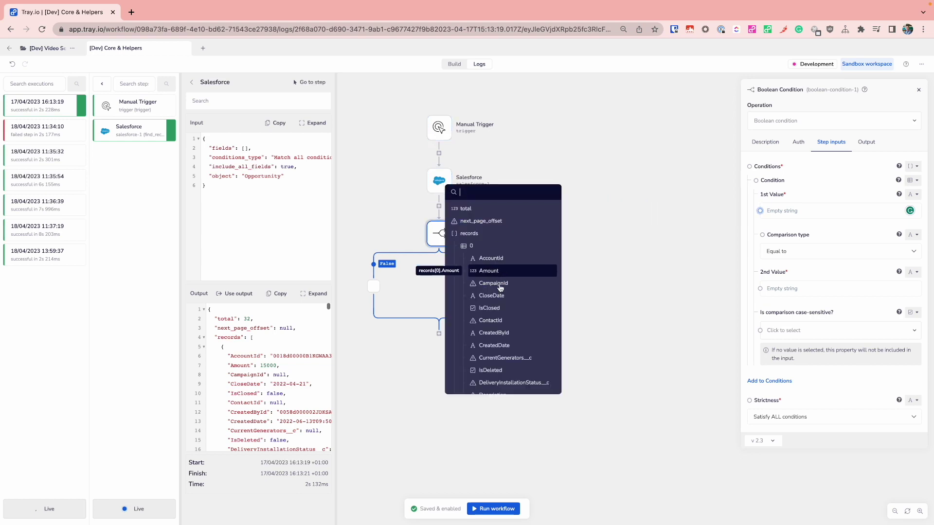
pyautogui.scroll(-5, 487, 278)
pyautogui.scroll(-8, 499, 291)
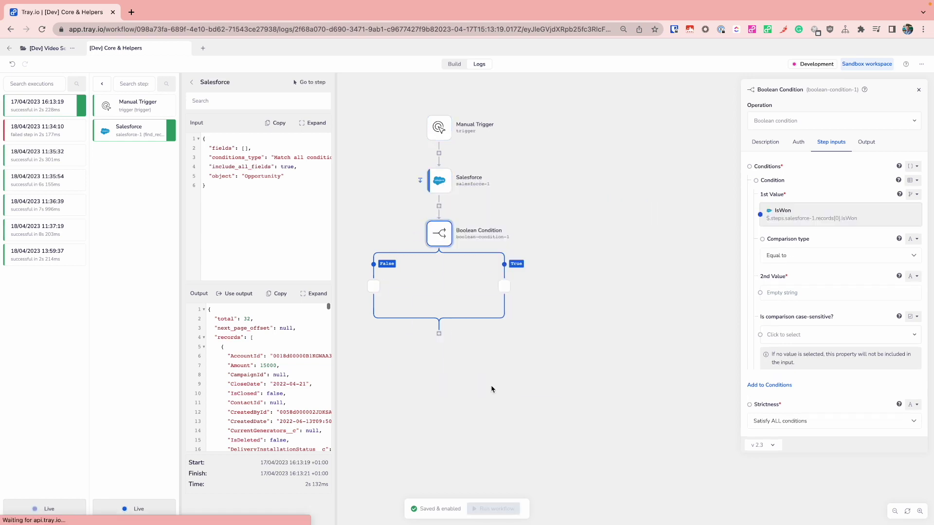
pyautogui.click(486, 384)
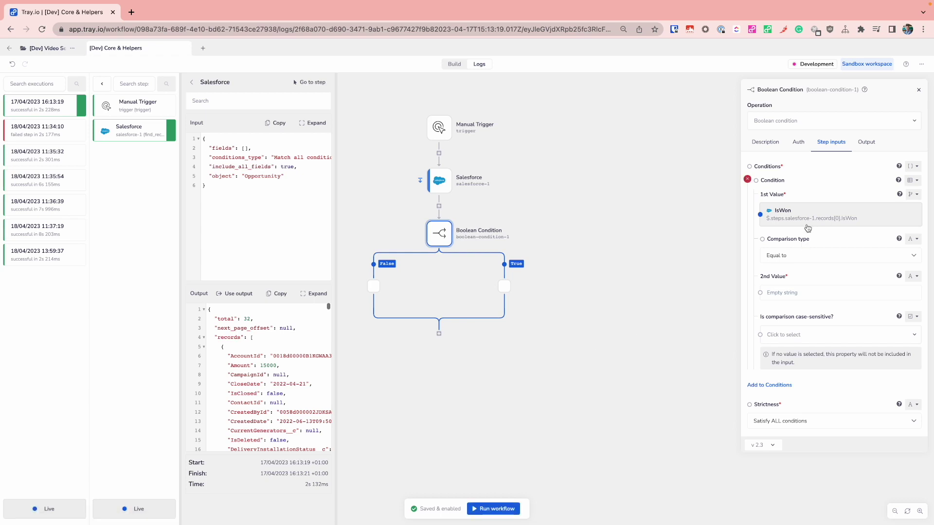
pyautogui.click(809, 256)
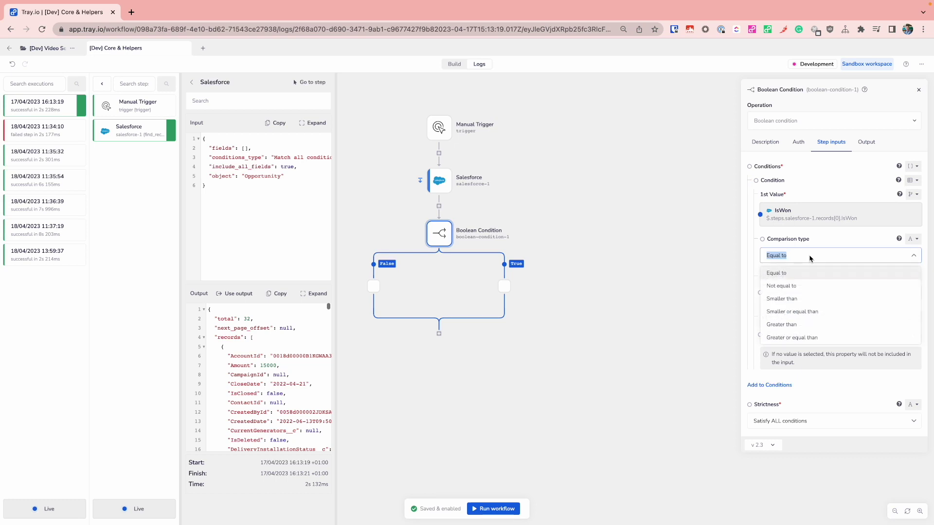
pyautogui.scroll(-1, 819, 309)
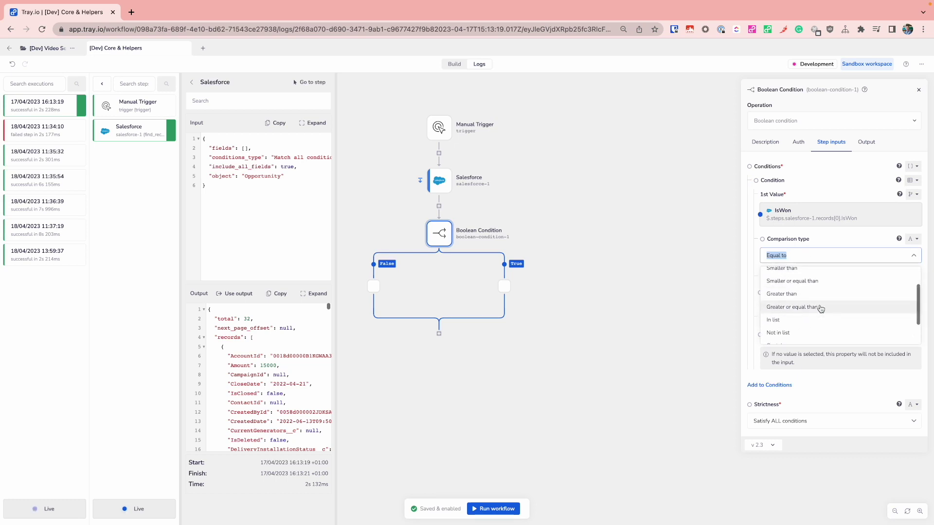
pyautogui.scroll(1, 819, 309)
pyautogui.scroll(1, 818, 307)
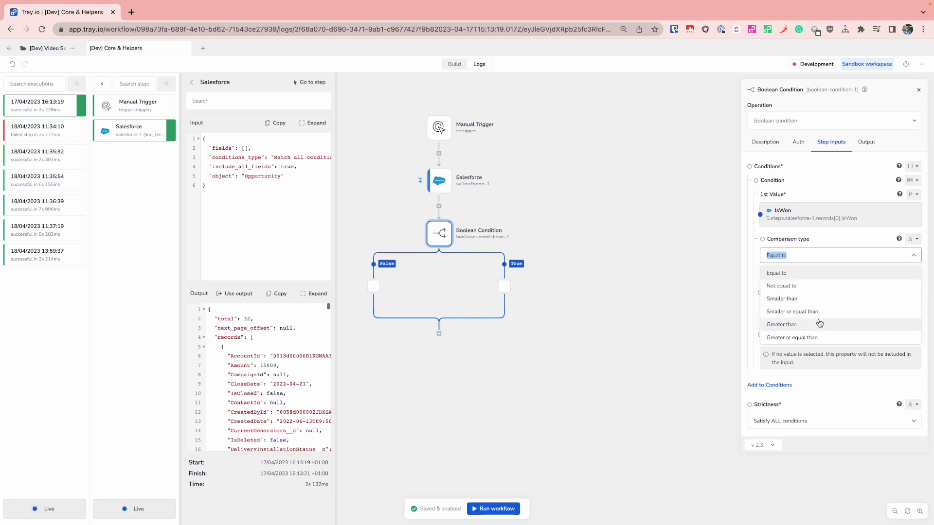
pyautogui.scroll(-3, 819, 323)
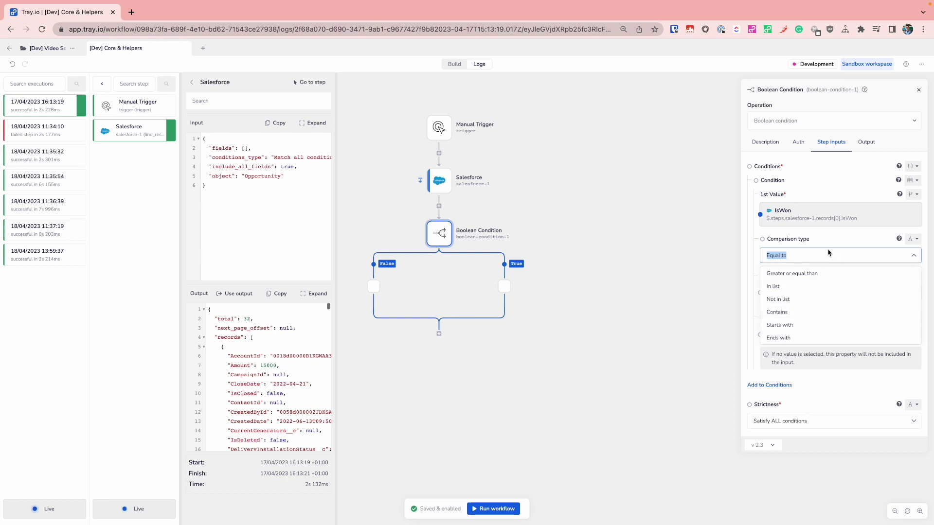
pyautogui.scroll(3, 826, 294)
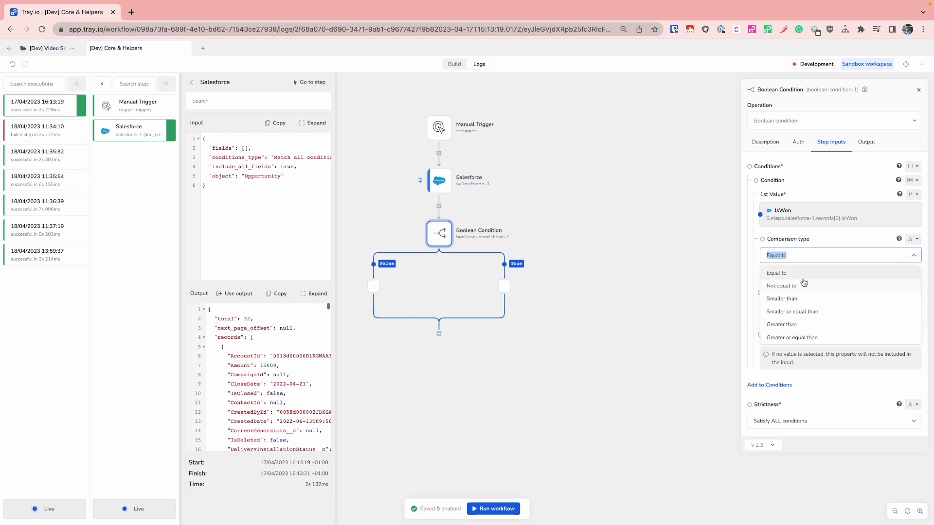
pyautogui.click(821, 261)
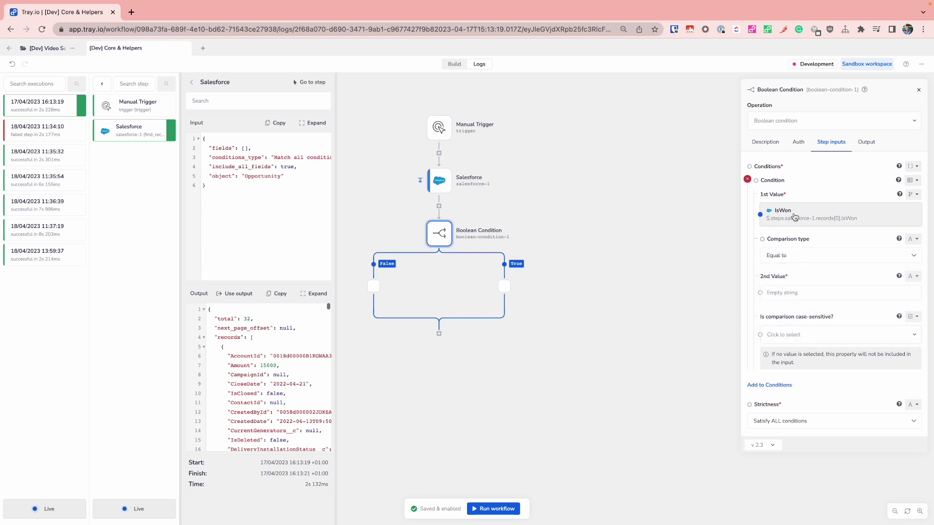
# Set the 2nd Value to boolean True and add a second, still-empty condition.
pyautogui.click(912, 276)
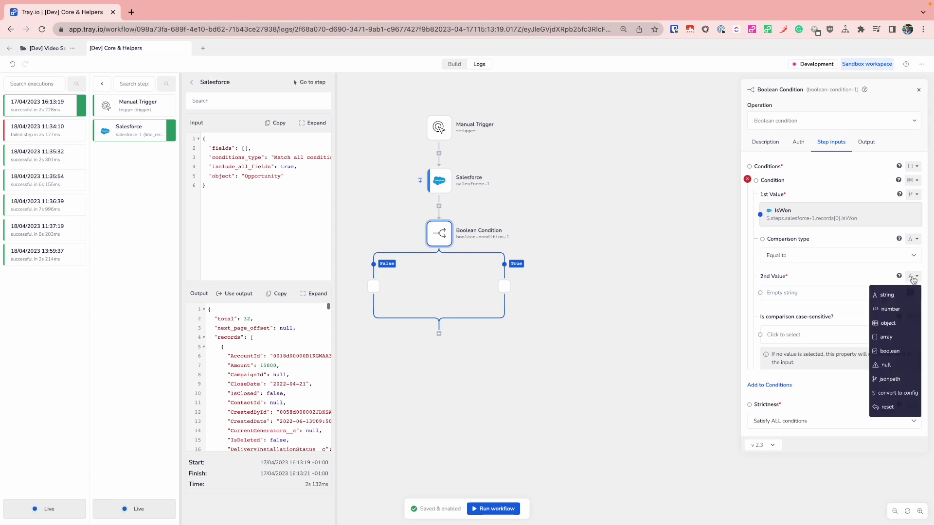
pyautogui.click(903, 352)
pyautogui.click(797, 295)
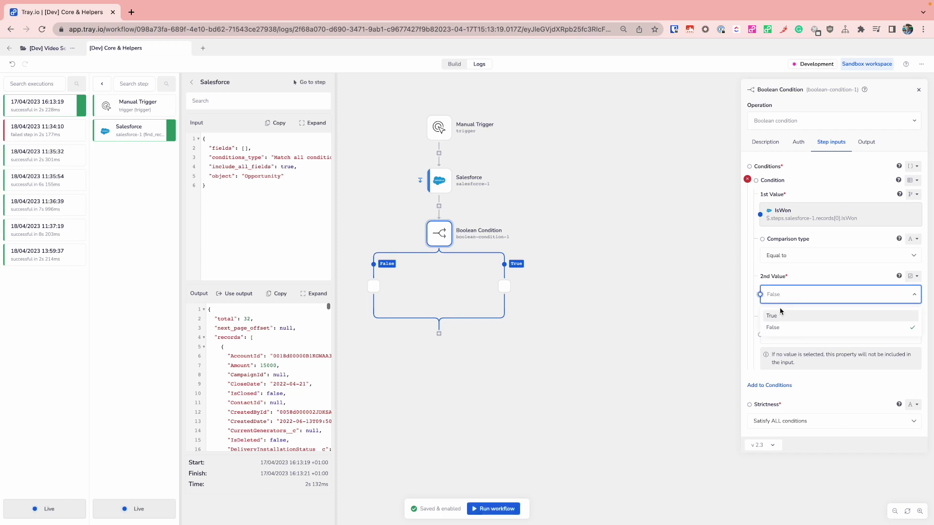
pyautogui.click(777, 316)
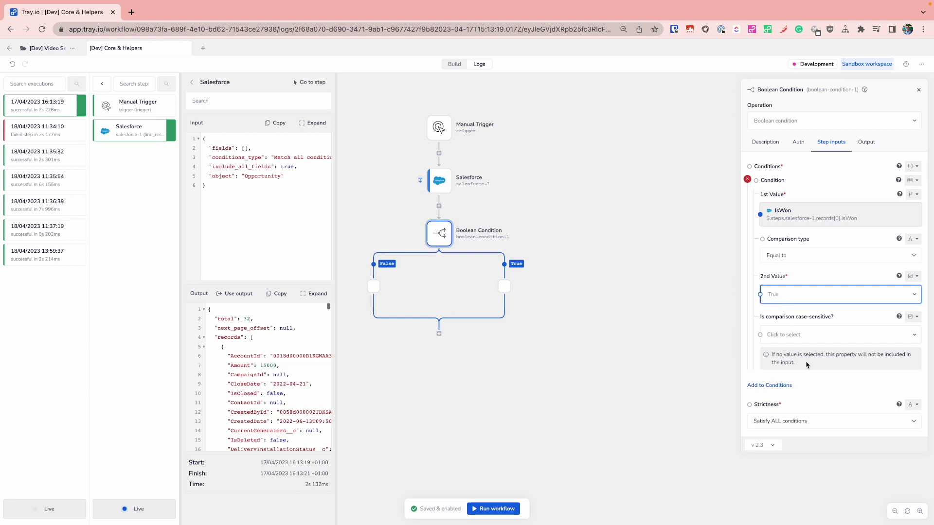
pyautogui.click(777, 387)
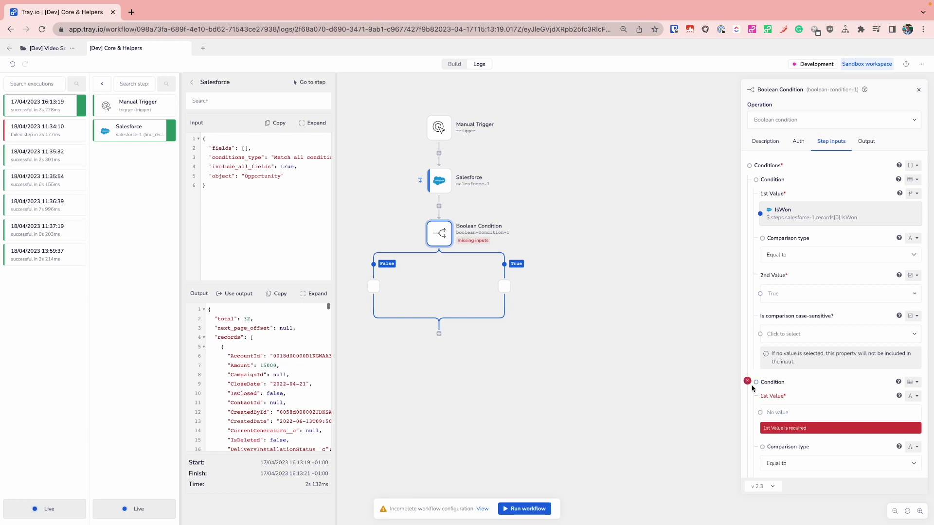
pyautogui.scroll(-3, 787, 384)
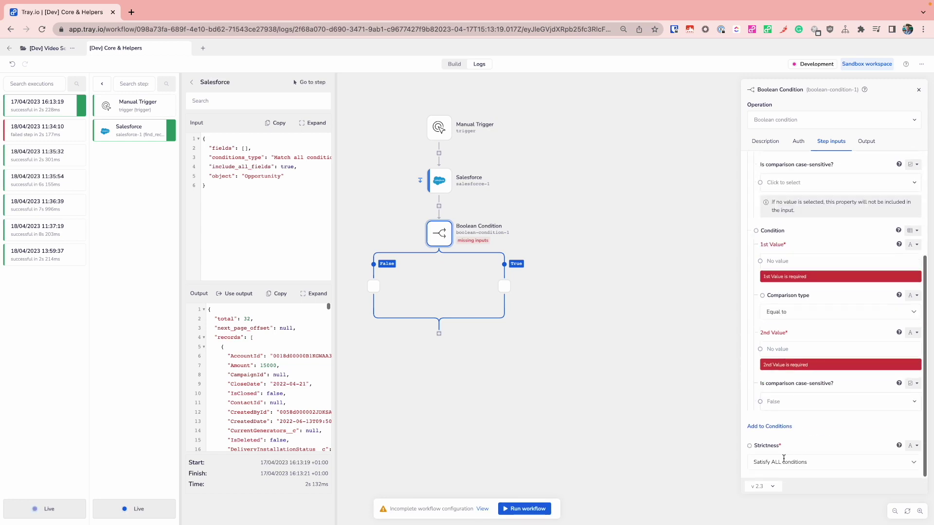
pyautogui.click(820, 463)
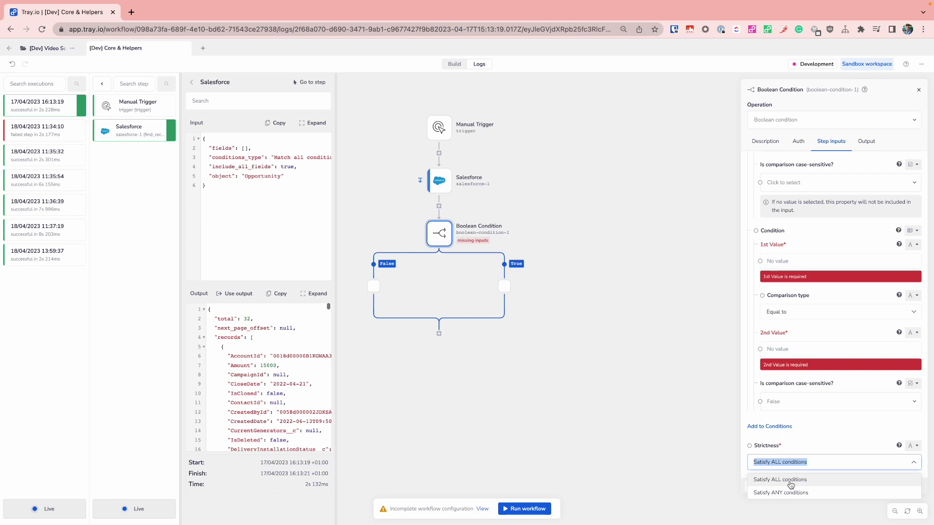
pyautogui.click(795, 238)
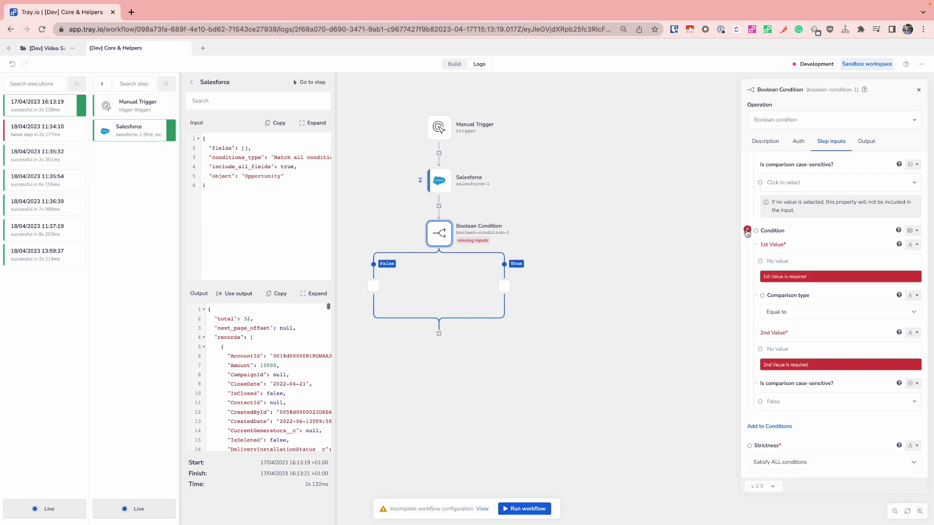
pyautogui.click(747, 230)
pyautogui.click(522, 310)
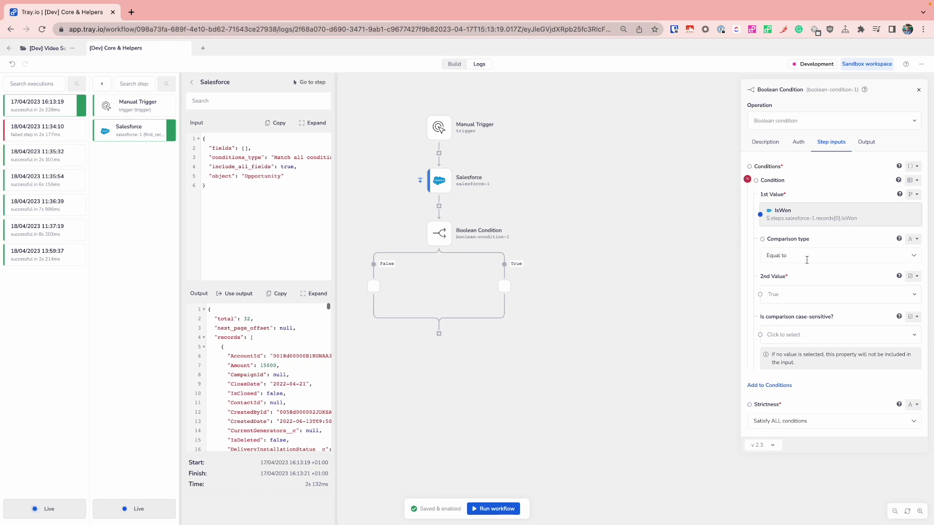
# Run the workflow and open the 13:59:37 run's Boolean Condition step log.
pyautogui.click(626, 290)
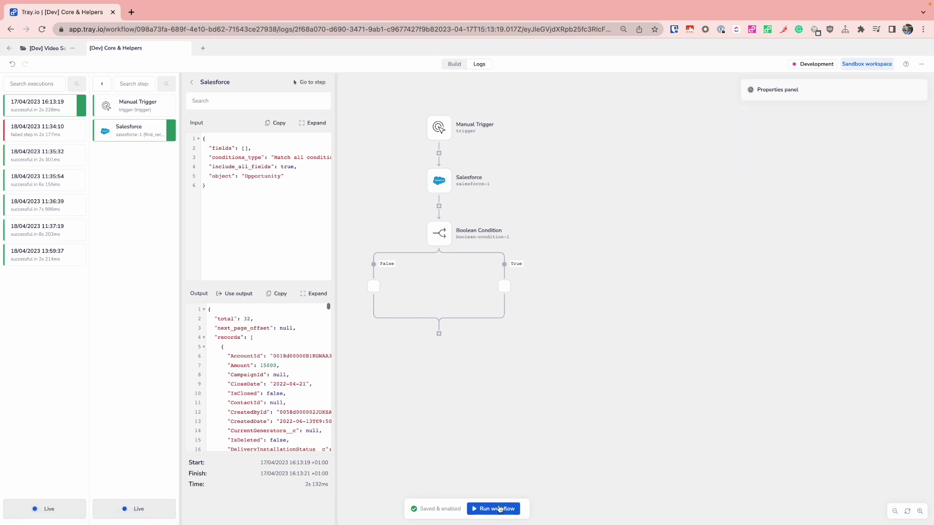
pyautogui.click(499, 508)
pyautogui.click(46, 261)
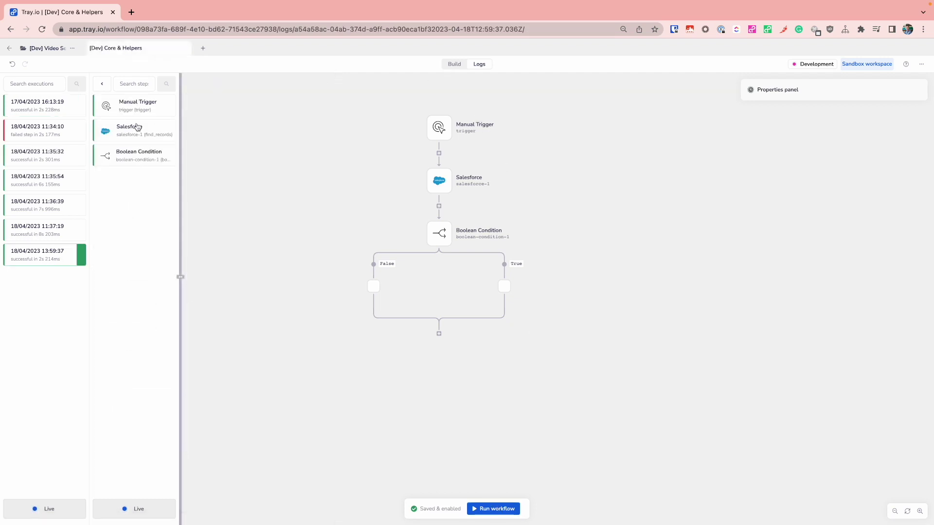
pyautogui.click(129, 155)
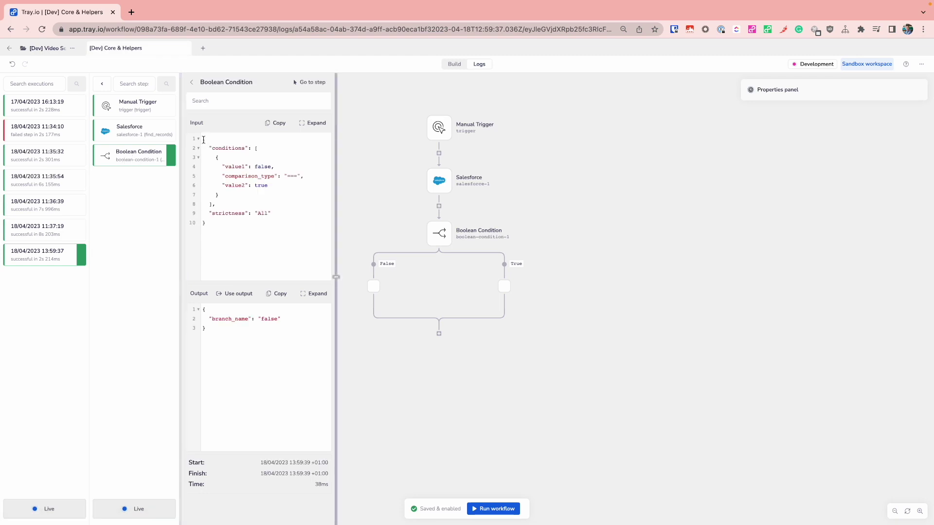
# Highlight value1 false, the === comparison, and the false branch in the log.
pyautogui.moveTo(203, 138); pyautogui.dragTo(240, 228)
pyautogui.click(249, 236)
pyautogui.moveTo(223, 166); pyautogui.dragTo(283, 166)
pyautogui.click(267, 171)
pyautogui.moveTo(224, 176); pyautogui.dragTo(253, 185)
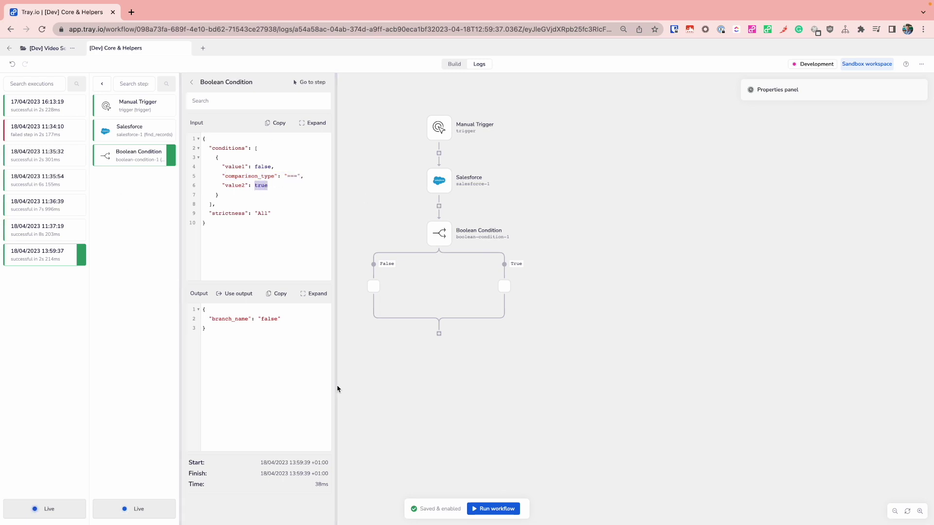
pyautogui.moveTo(244, 321); pyautogui.dragTo(277, 321)
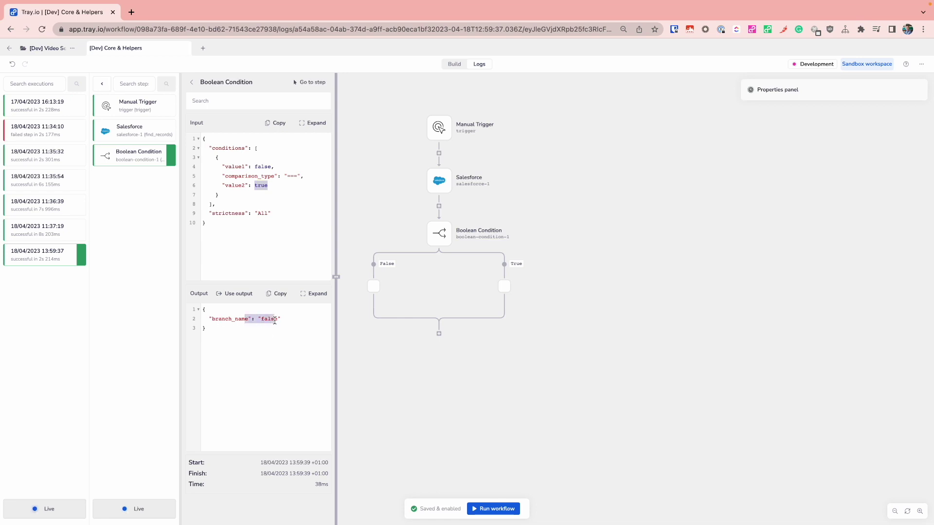
pyautogui.click(292, 329)
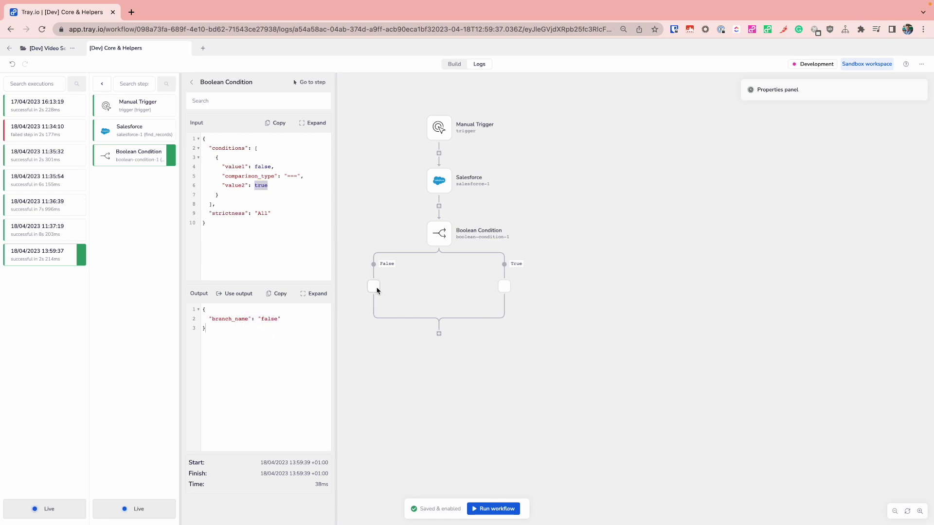